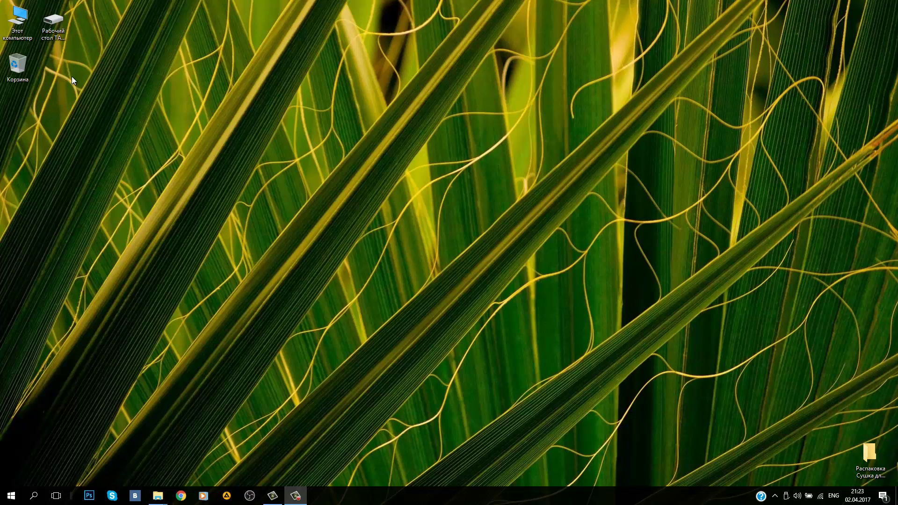
- Check the lock screen background option in the desktop personalization settings, then close the settings window
{"action": "right_click", "coordinate": [246, 142]}
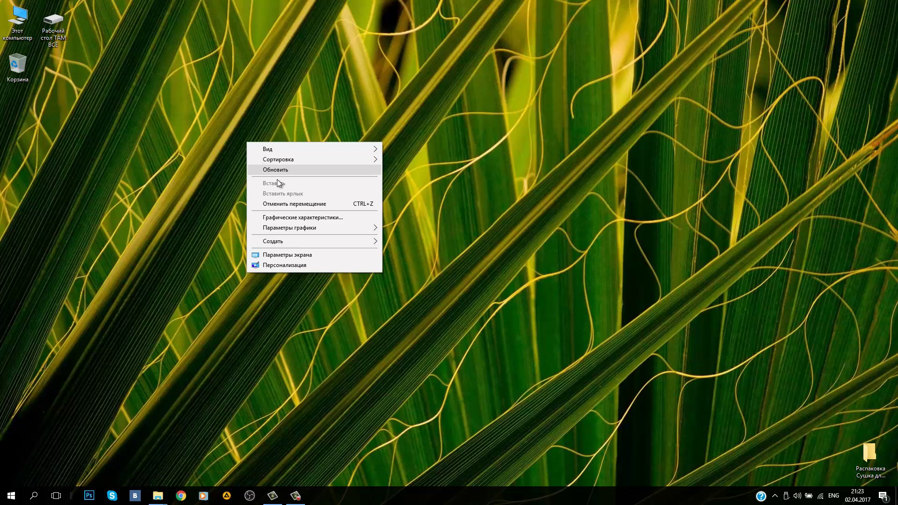
{"action": "left_click", "coordinate": [293, 265]}
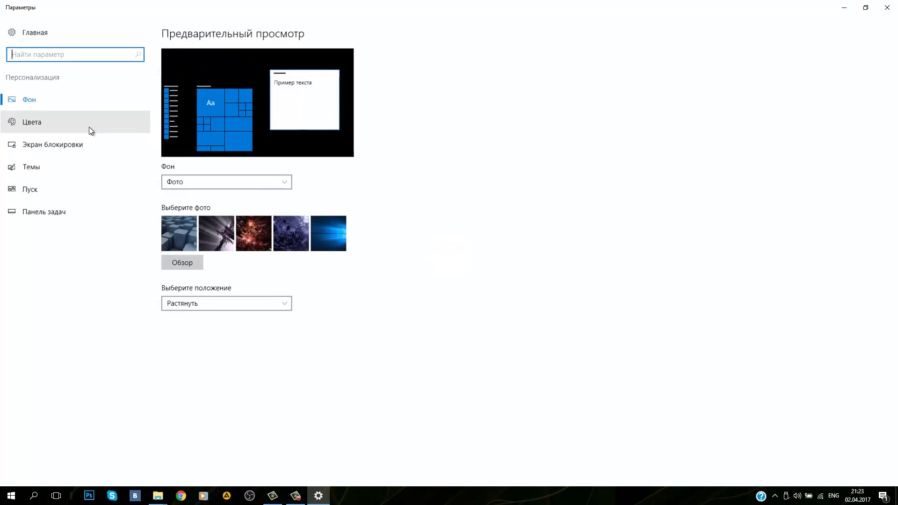
{"action": "left_click", "coordinate": [60, 144]}
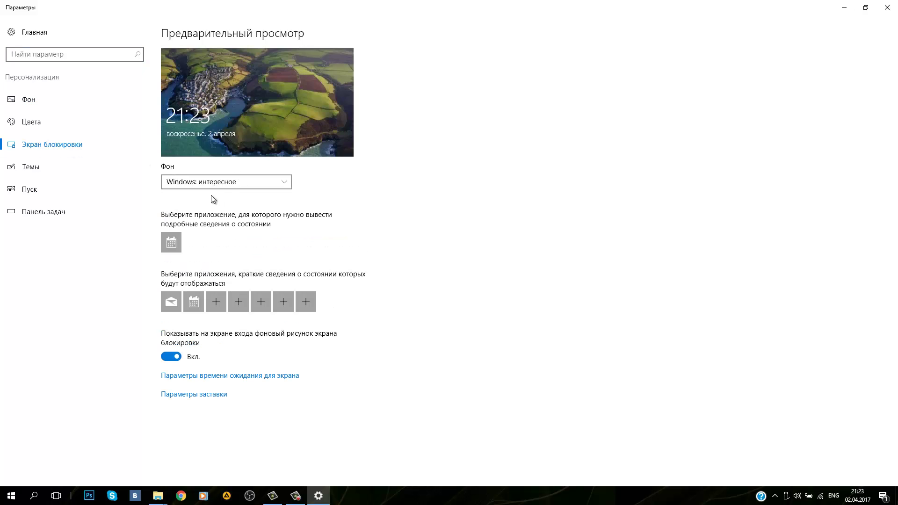
{"action": "left_click", "coordinate": [895, 8]}
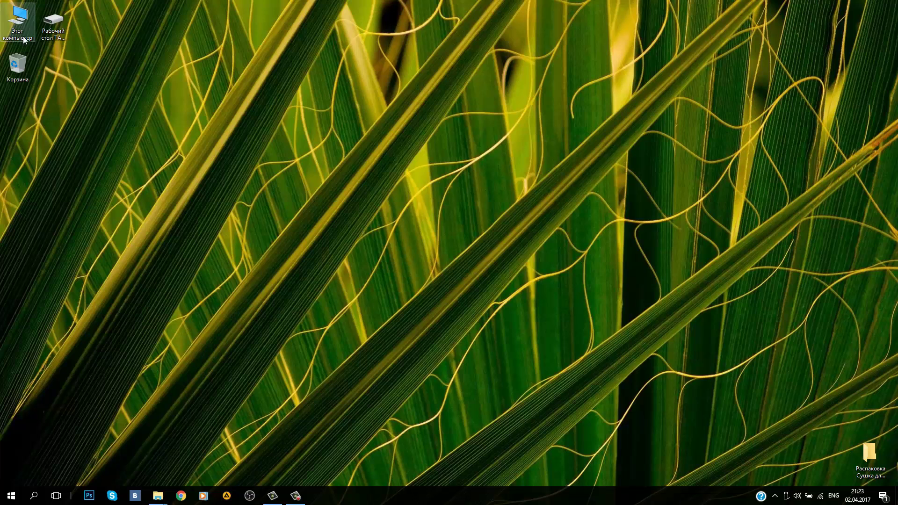
- Open the AppData folder of the admin user on drive C:, checking that hidden items are shown
{"action": "double_click", "coordinate": [17, 13]}
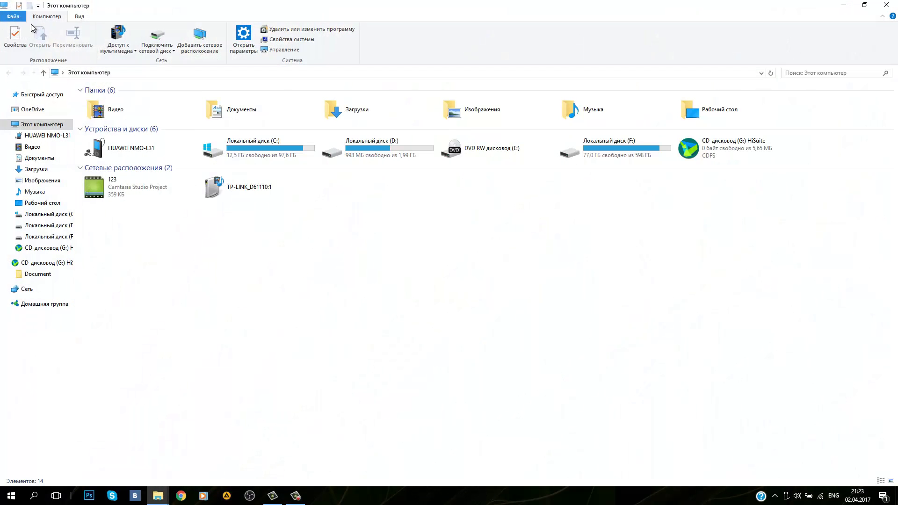
{"action": "double_click", "coordinate": [269, 148]}
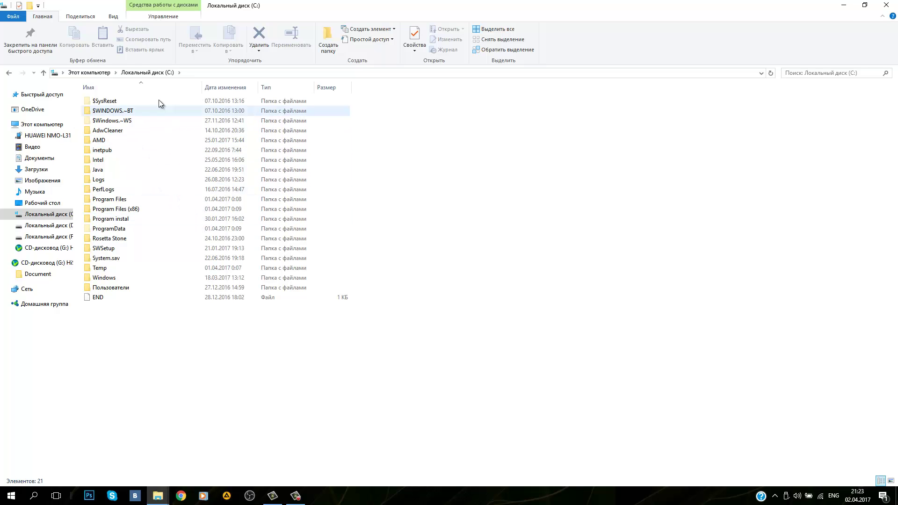
{"action": "left_click", "coordinate": [114, 17]}
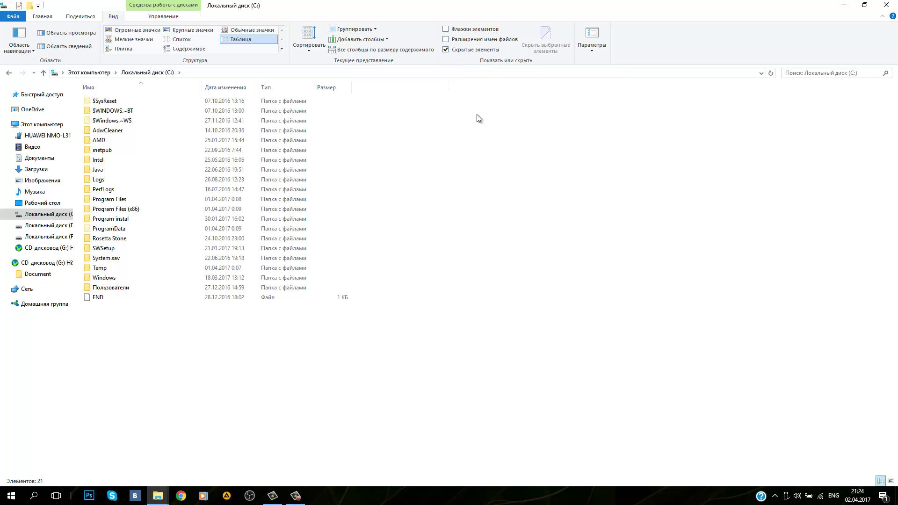
{"action": "double_click", "coordinate": [133, 287]}
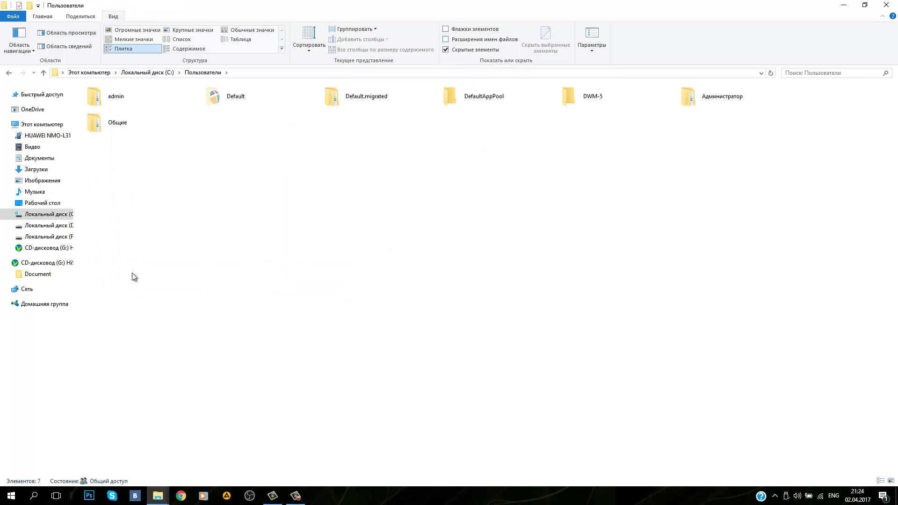
{"action": "double_click", "coordinate": [125, 96]}
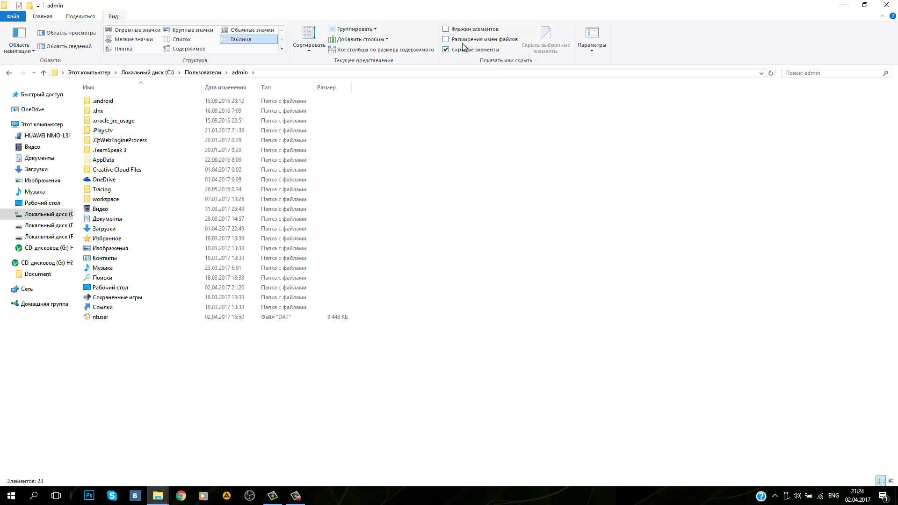
{"action": "double_click", "coordinate": [130, 161]}
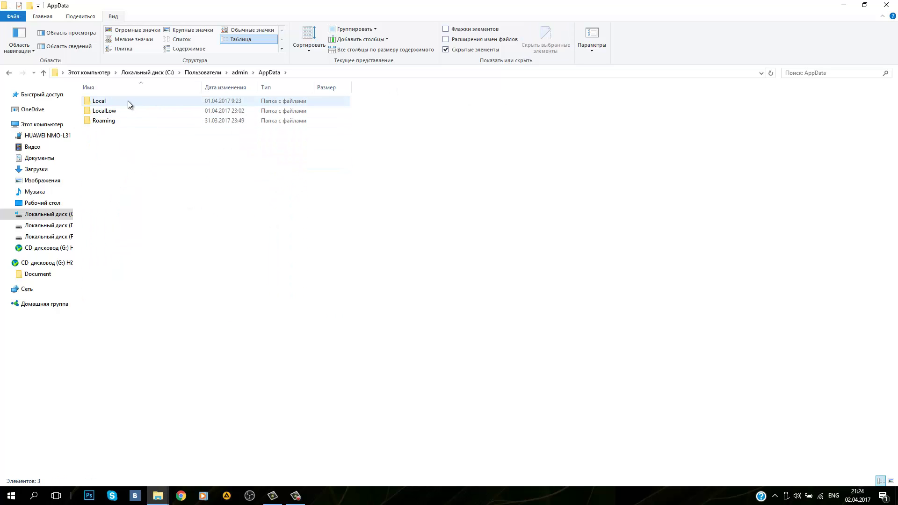
- Open the Local\Packages\Microsoft.Windows.ContentDeliveryManager_cw5n1h2txyewy\LocalState\Assets folder within AppData
{"action": "double_click", "coordinate": [127, 100]}
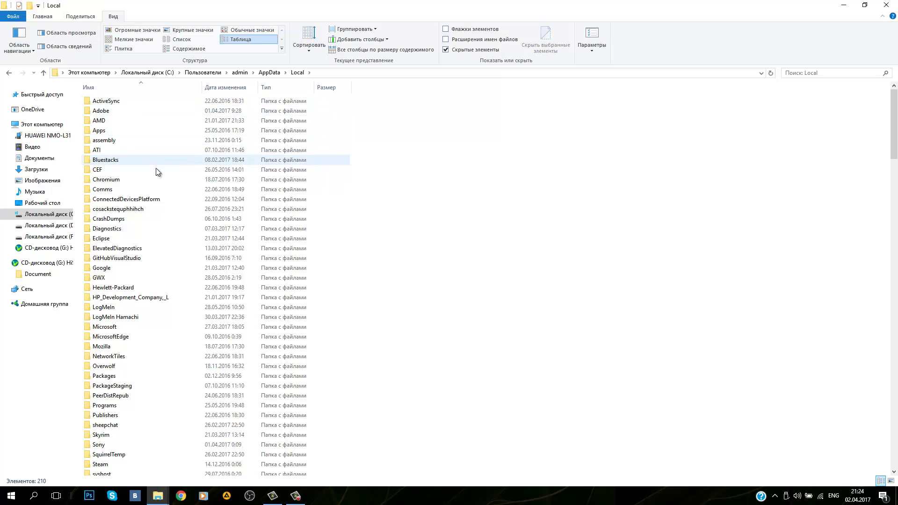
{"action": "double_click", "coordinate": [128, 377]}
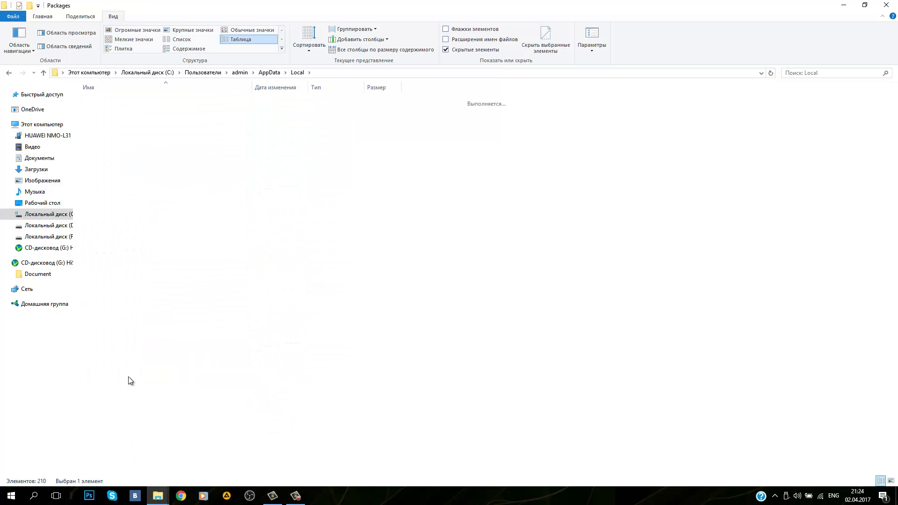
{"action": "scroll", "coordinate": [161, 341], "scroll_direction": "down", "scroll_amount": 7}
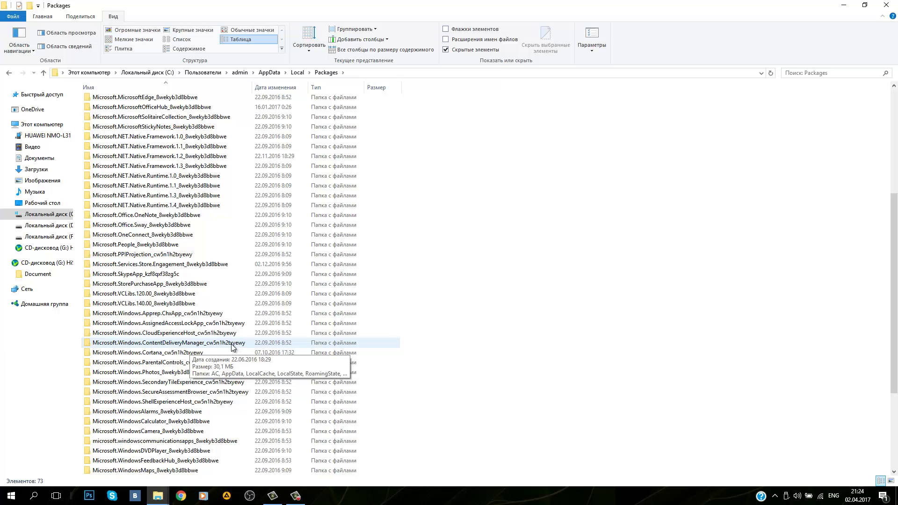
{"action": "double_click", "coordinate": [231, 346]}
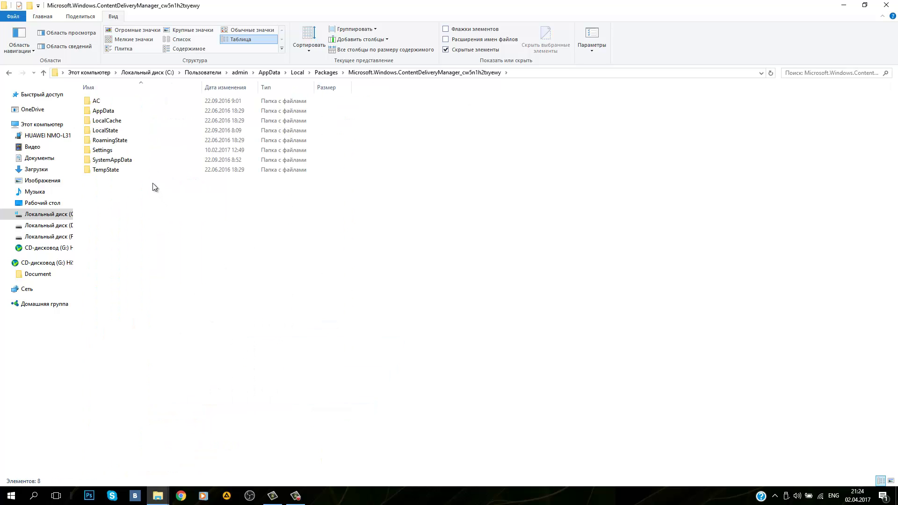
{"action": "double_click", "coordinate": [137, 131]}
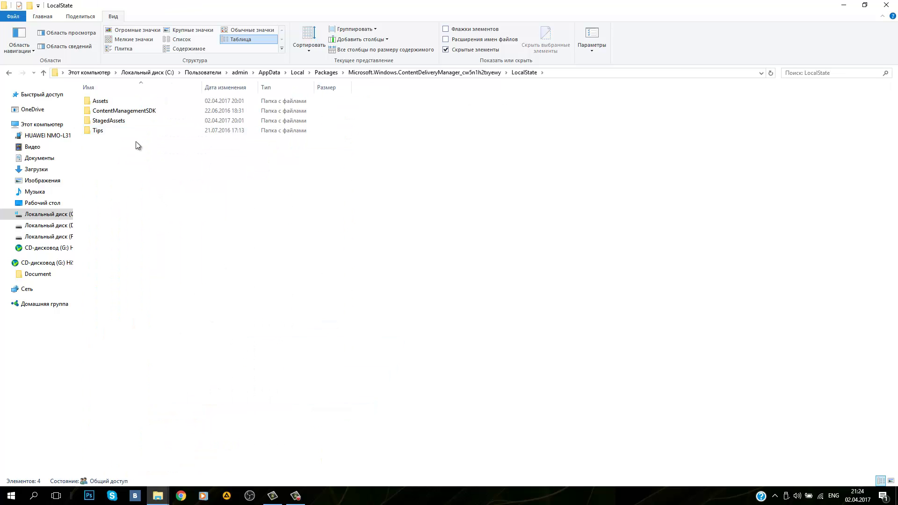
{"action": "double_click", "coordinate": [132, 101]}
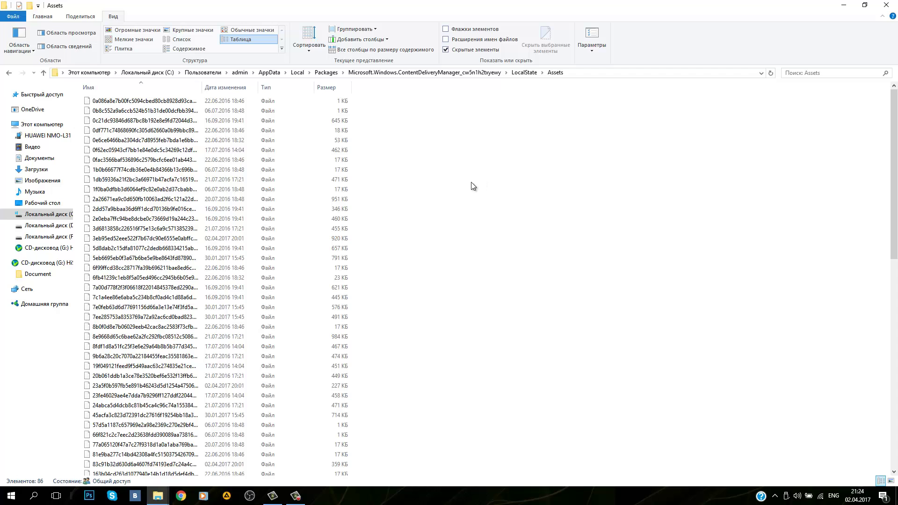
- Copy all files from the Assets folder into a new desktop folder named "Windows интересное"
{"action": "key", "text": "ctrl+a"}
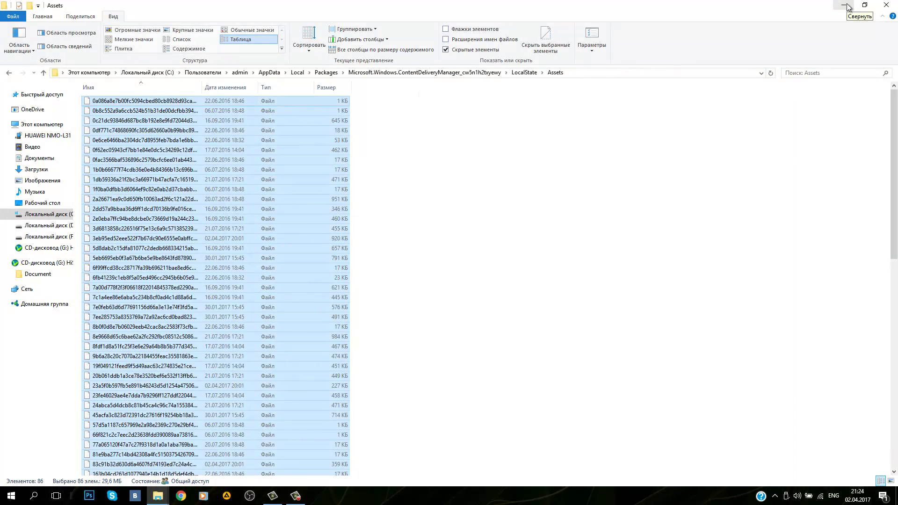
{"action": "left_click", "coordinate": [845, 5]}
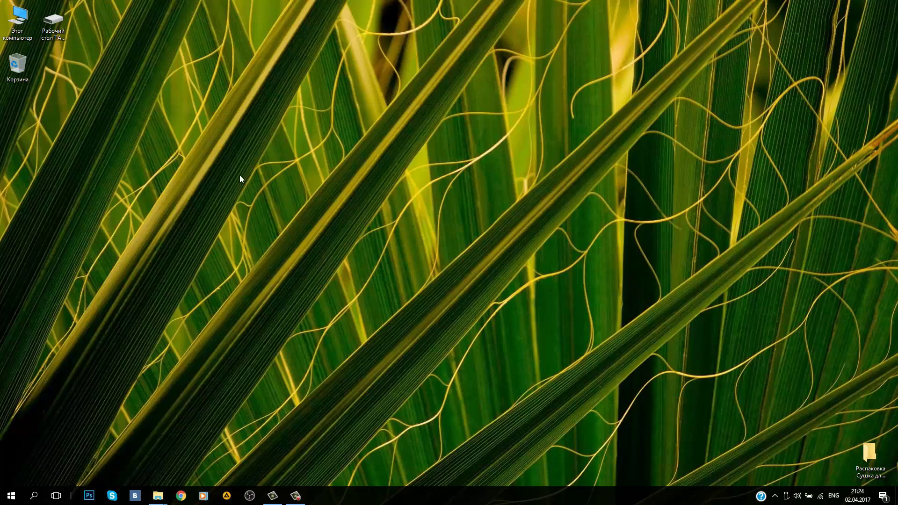
{"action": "right_click", "coordinate": [283, 165]}
{"action": "mouse_move", "coordinate": [331, 265]}
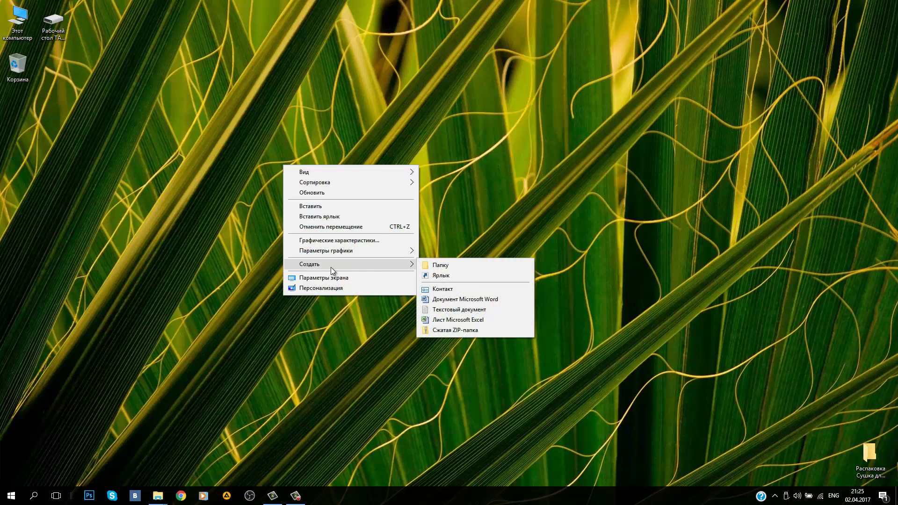
{"action": "left_click", "coordinate": [438, 265]}
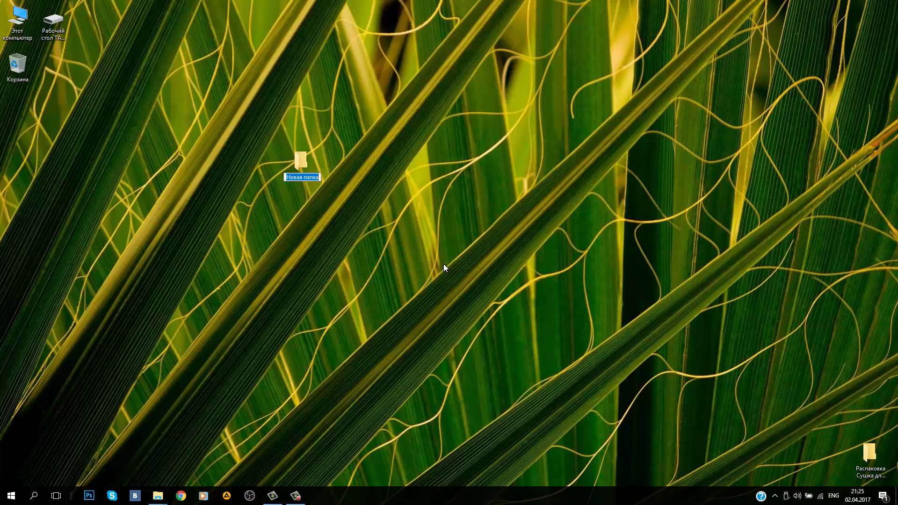
{"action": "double_click", "coordinate": [310, 174]}
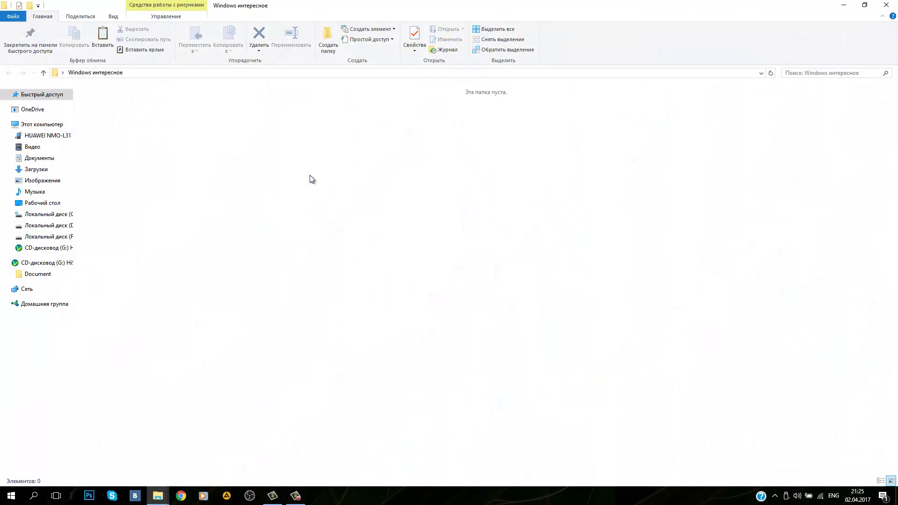
{"action": "key", "text": "ctrl+v"}
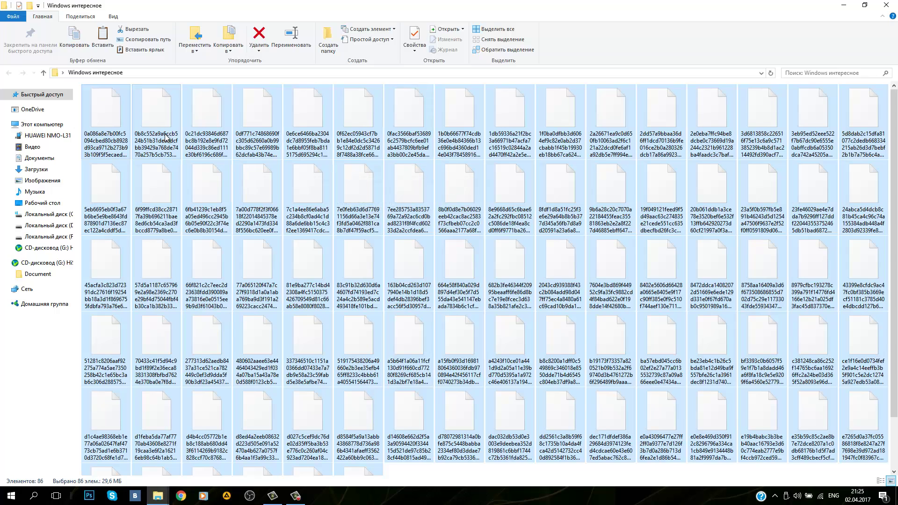
{"action": "left_click", "coordinate": [166, 137]}
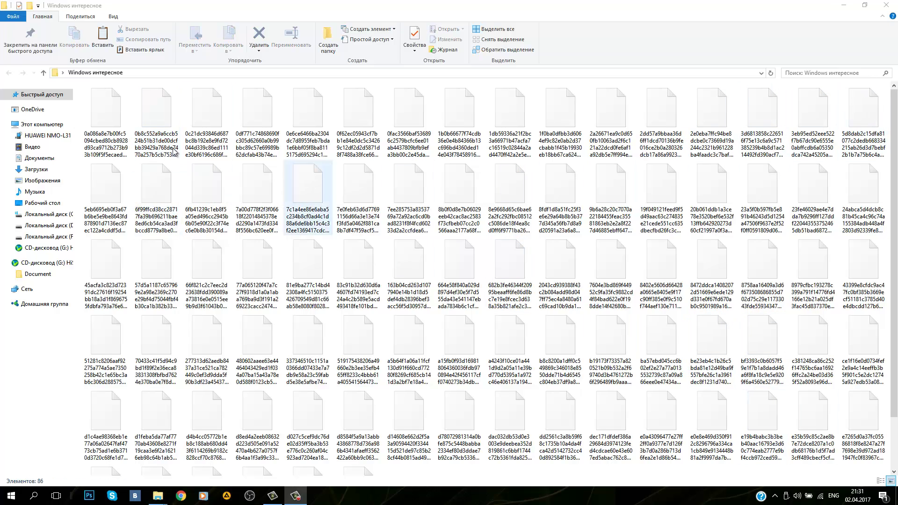
- Append the extension .jpg to the name of the first file in the "Windows интересное" folder and open it
{"action": "left_click", "coordinate": [90, 89]}
{"action": "right_click", "coordinate": [111, 121]}
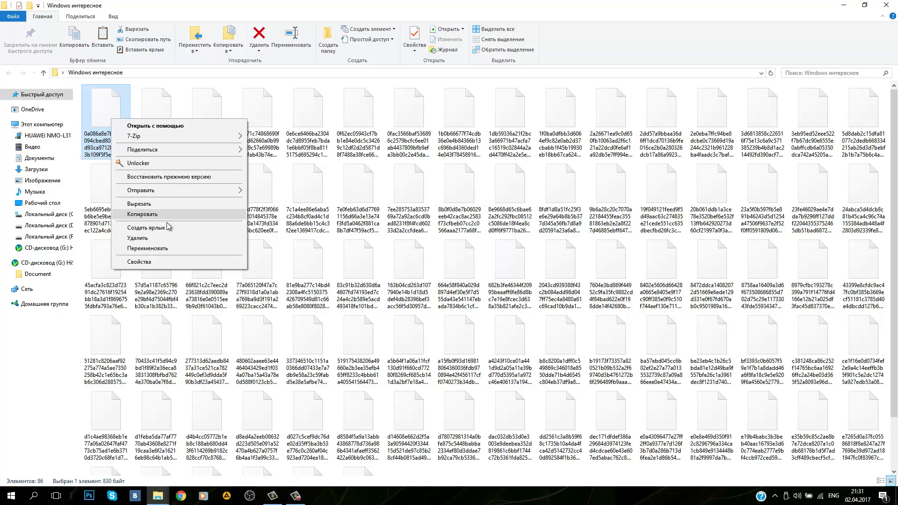
{"action": "left_click", "coordinate": [171, 249]}
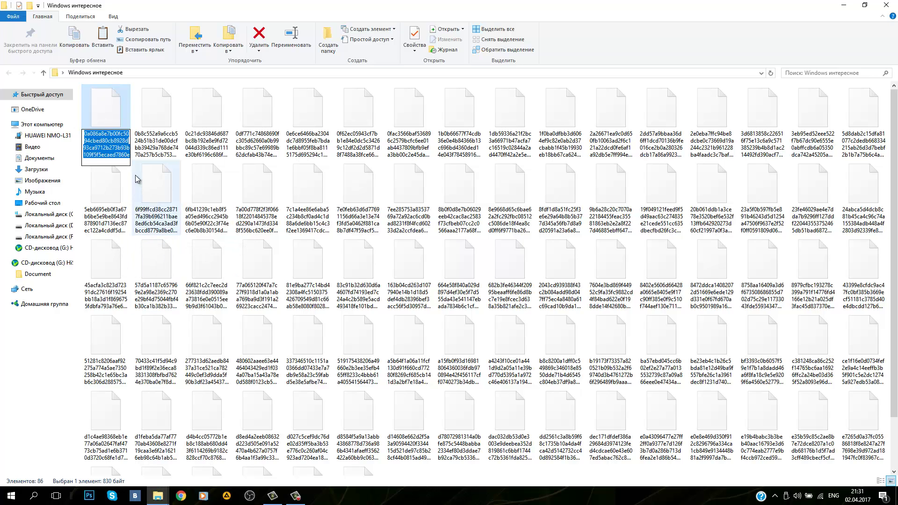
{"action": "left_click", "coordinate": [128, 159]}
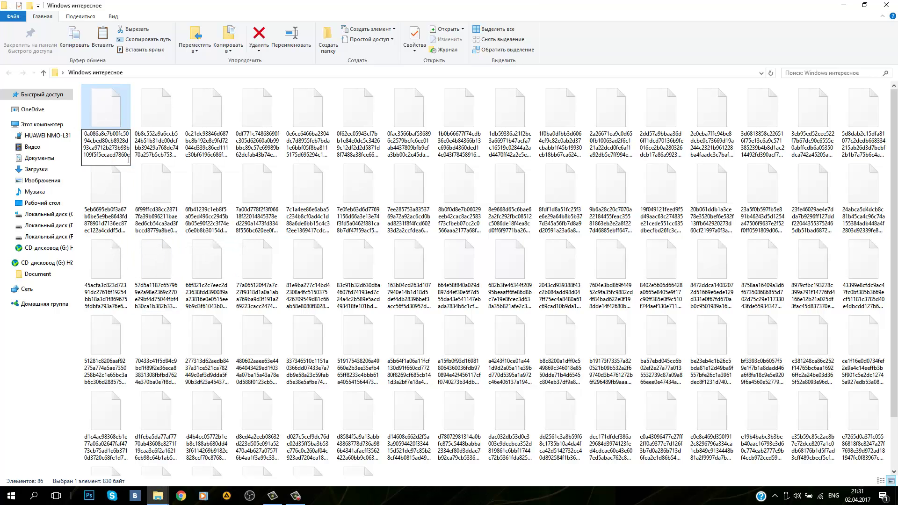
{"action": "type", "text": ".jpg"}
{"action": "key", "text": "Return"}
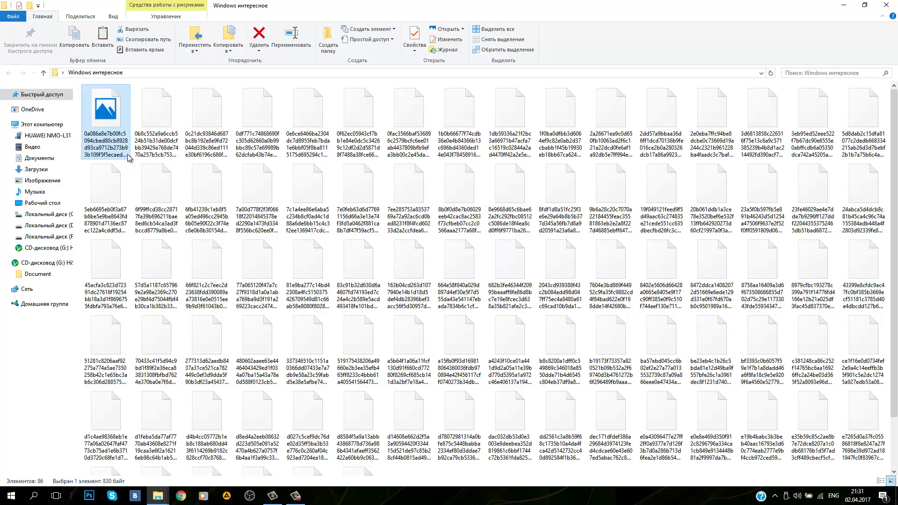
{"action": "double_click", "coordinate": [117, 129]}
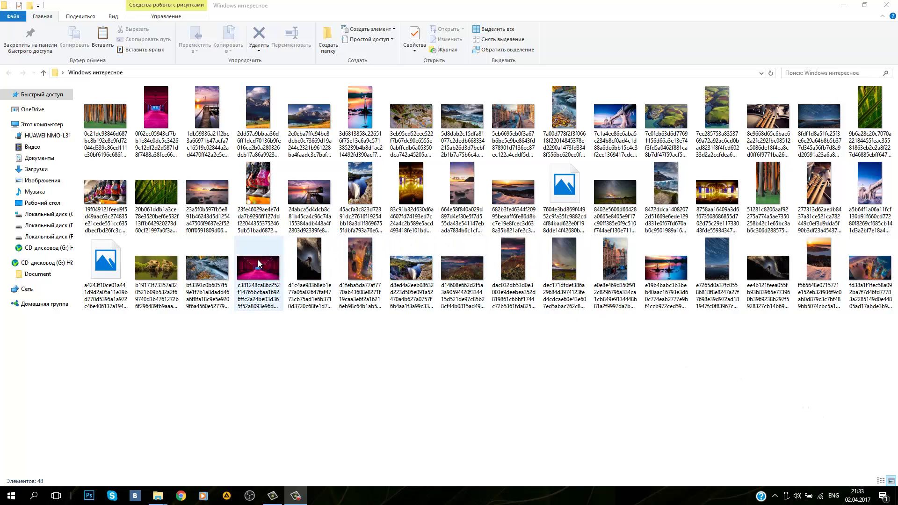
- Open the first image in the "Windows интересное" folder in Photos and browse forward through the pictures that follow
{"action": "double_click", "coordinate": [107, 121]}
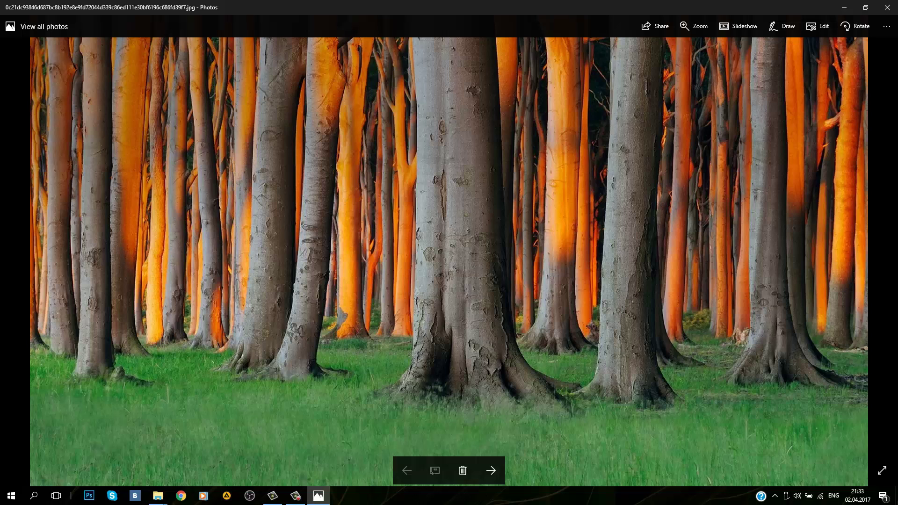
{"action": "key", "text": "Right"}
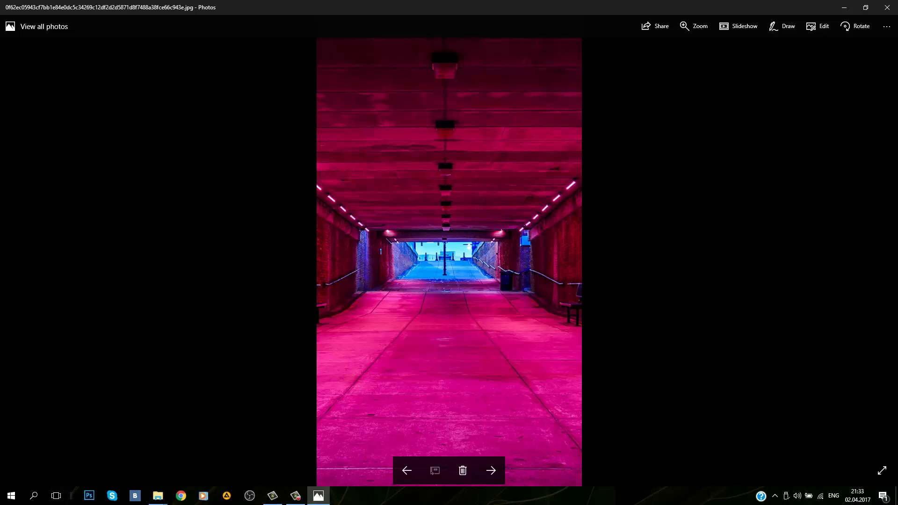
{"action": "key", "text": "Right"}
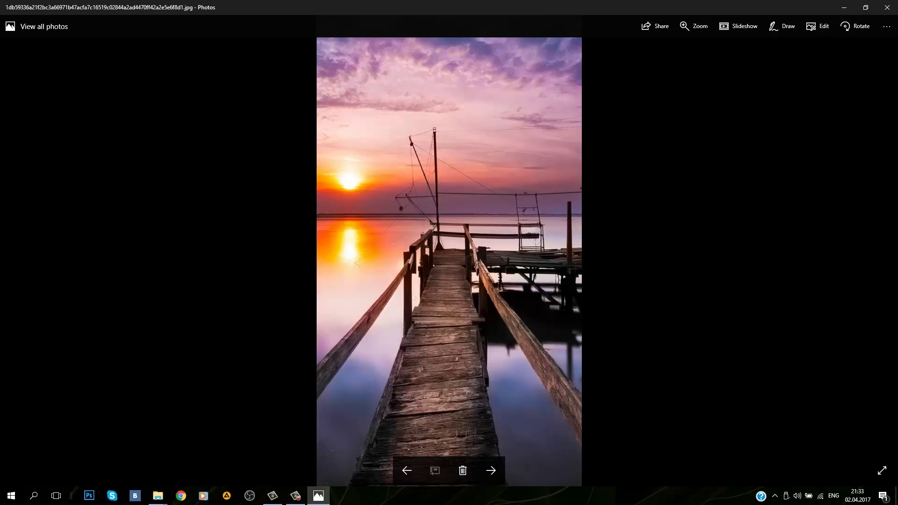
{"action": "key", "text": "Right"}
{"action": "key", "text": "Right"}
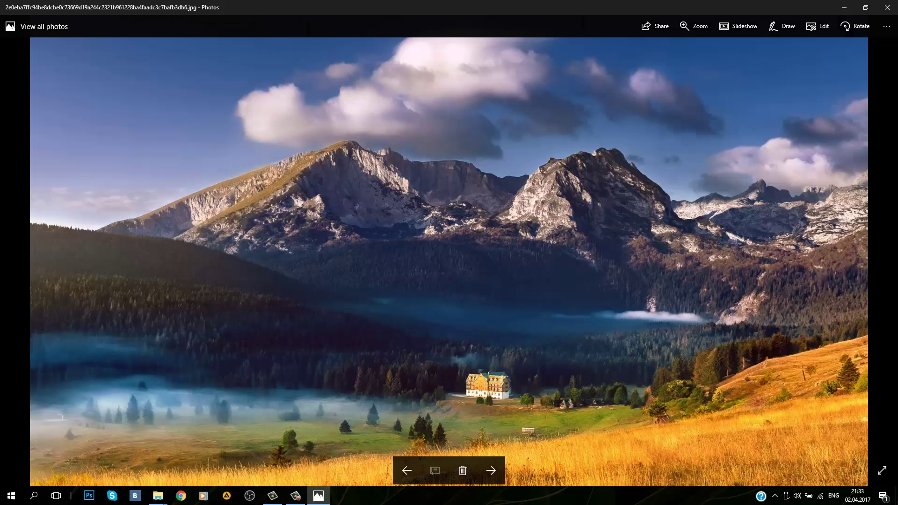
{"action": "key", "text": "Right"}
{"action": "key", "text": "Right"}
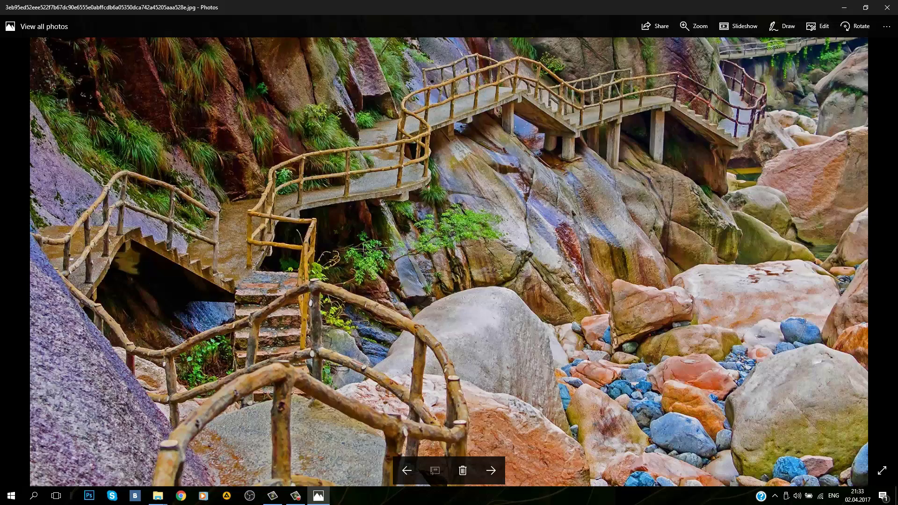
{"action": "key", "text": "Right"}
{"action": "key", "text": "Right"}
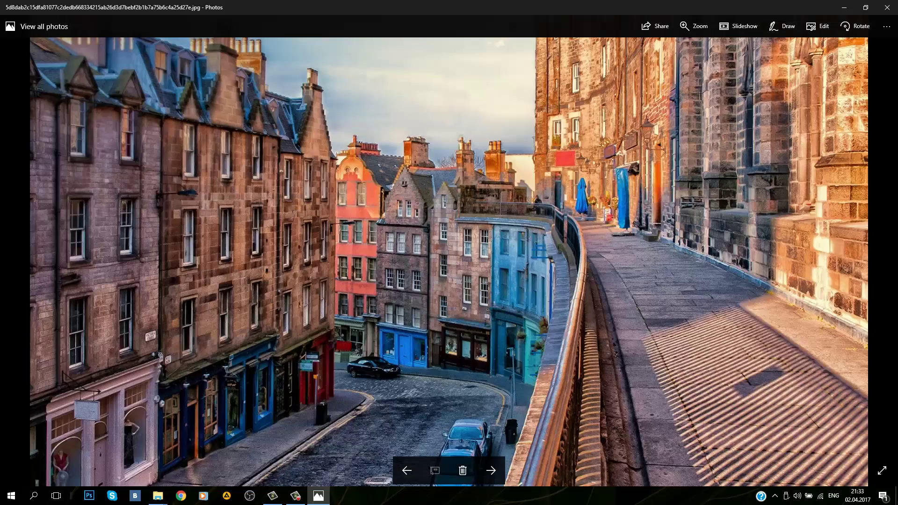
{"action": "key", "text": "Right"}
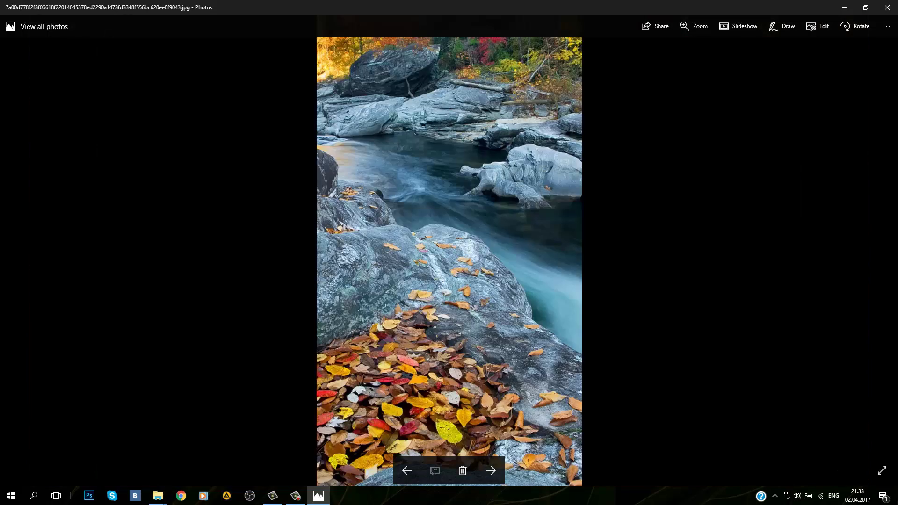
- Look through the remaining pictures of the "Windows интересное" folder up to the last one and close the image viewer
{"action": "key", "text": "Right"}
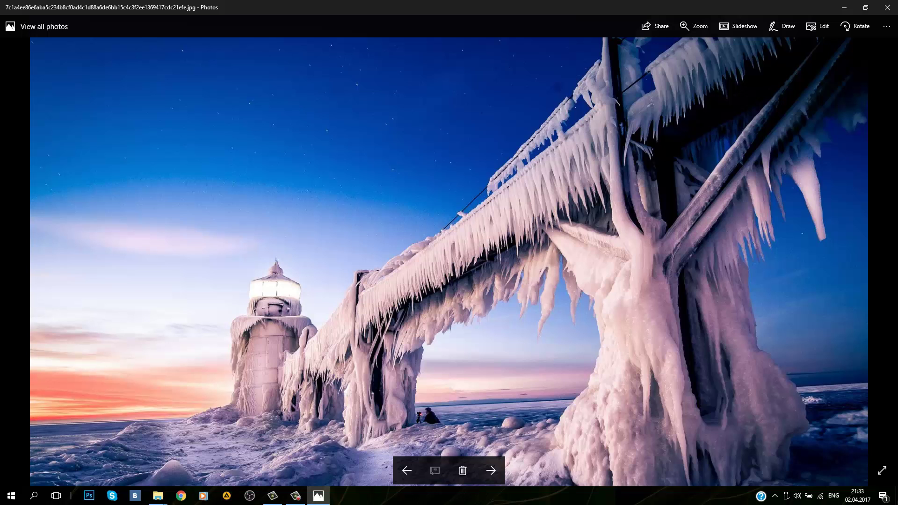
{"action": "key", "text": "Right"}
{"action": "key", "text": "Right"}
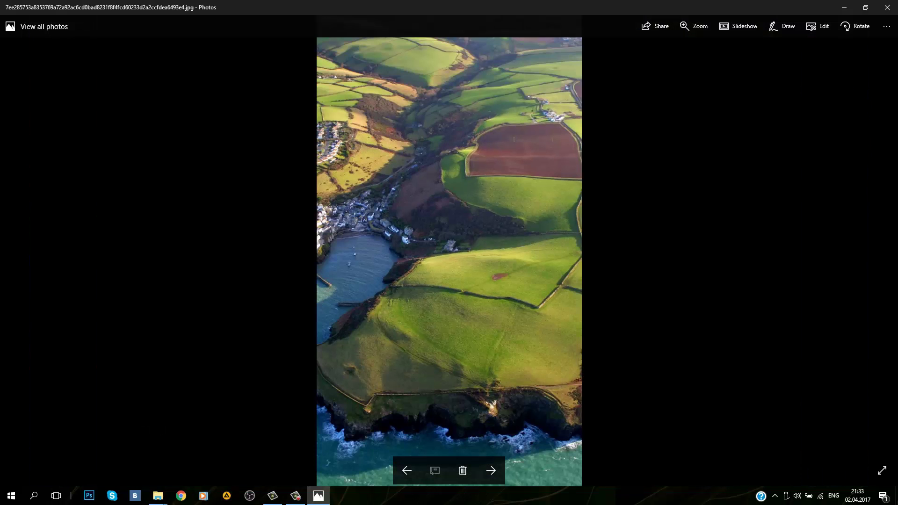
{"action": "key", "text": "Right"}
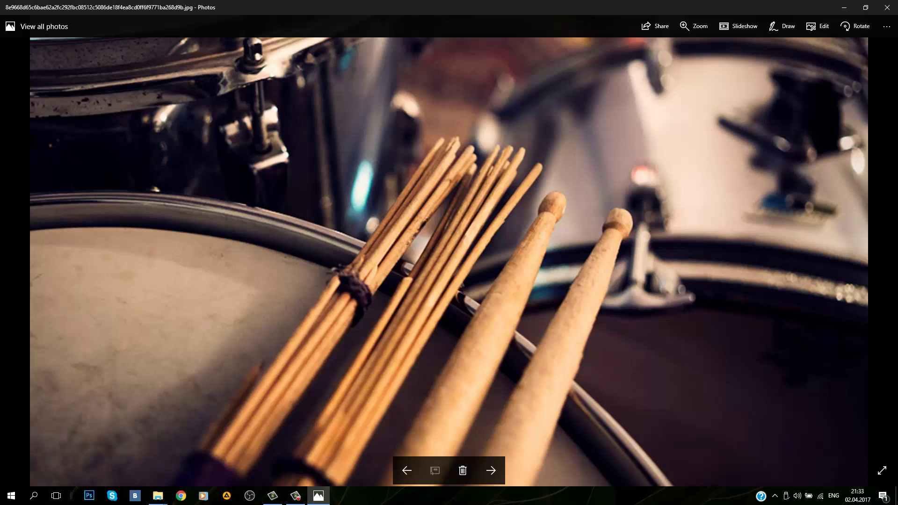
{"action": "key", "text": "Right"}
{"action": "key", "text": "Right"}
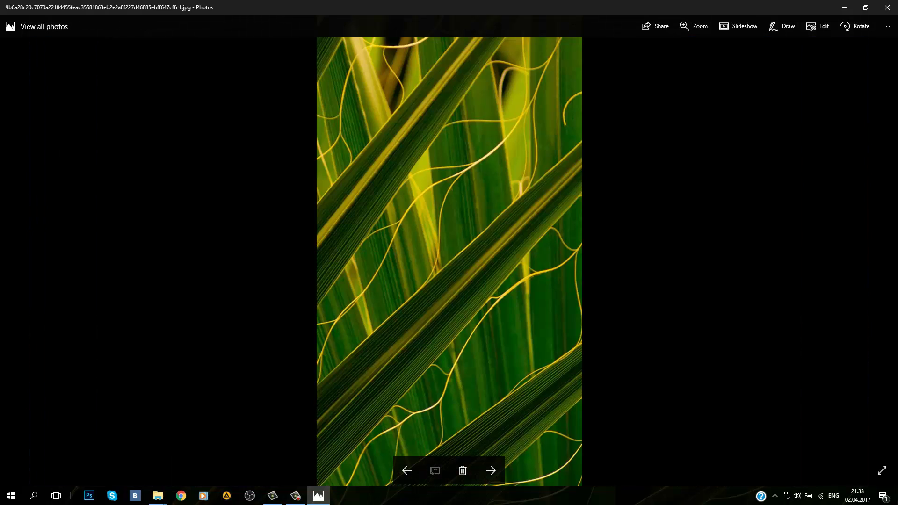
{"action": "key", "text": "Right"}
{"action": "key", "text": "Left"}
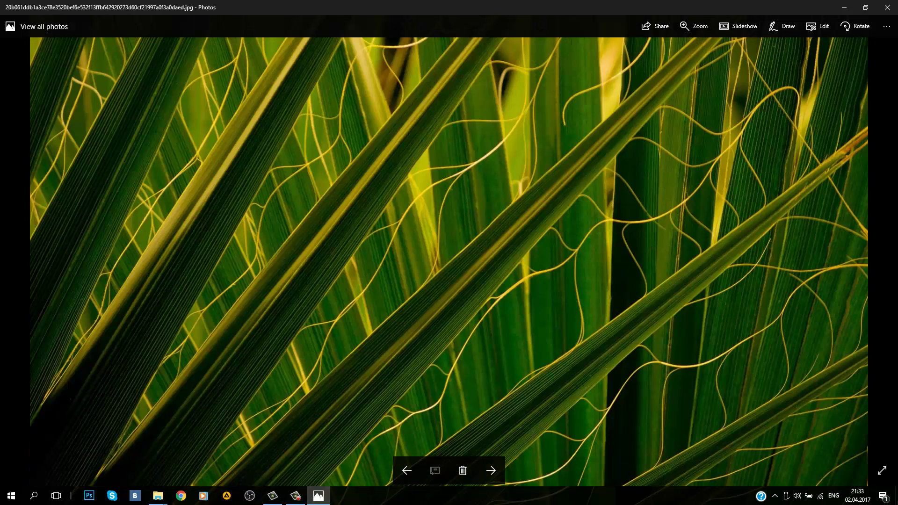
{"action": "key", "text": "Left"}
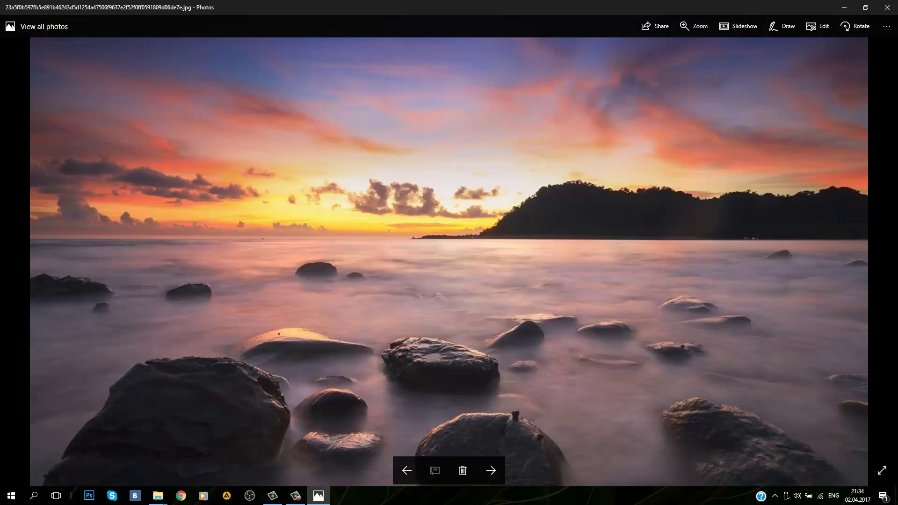
{"action": "key", "text": "Left"}
{"action": "key", "text": "Left"}
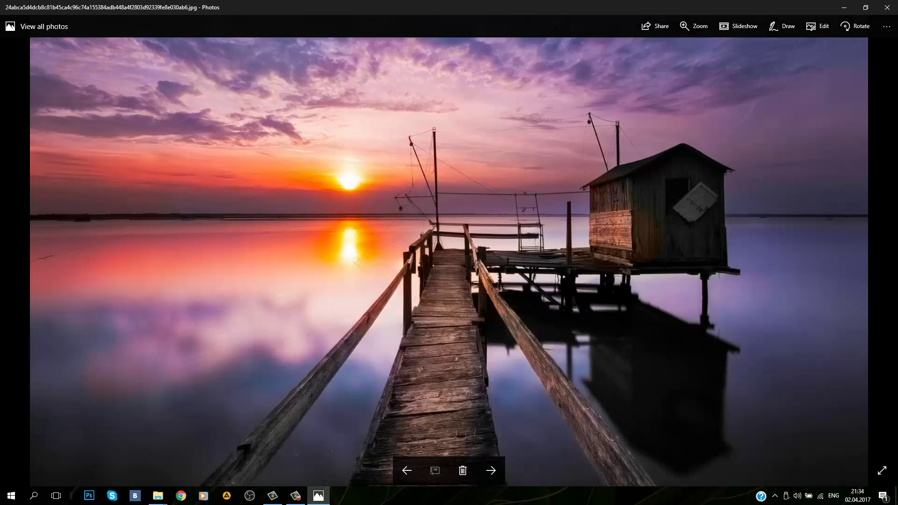
{"action": "key", "text": "Left"}
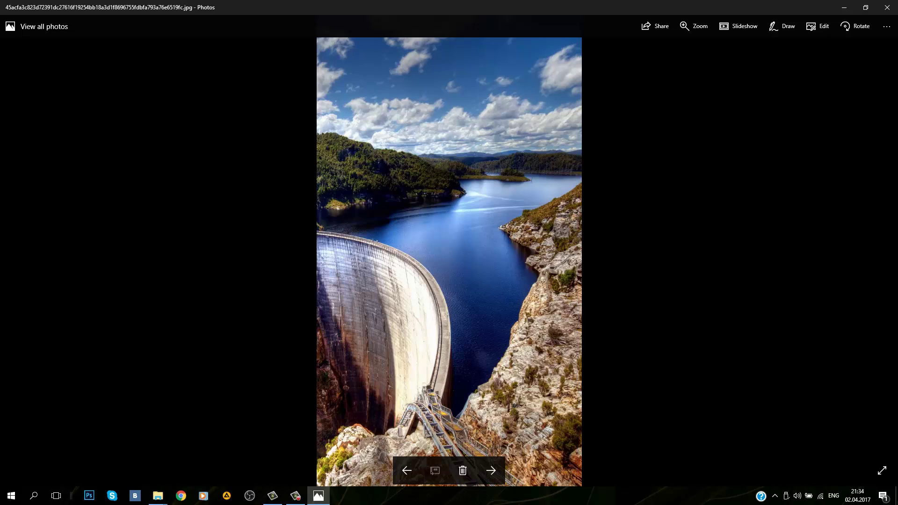
{"action": "key", "text": "Left"}
{"action": "key", "text": "Left"}
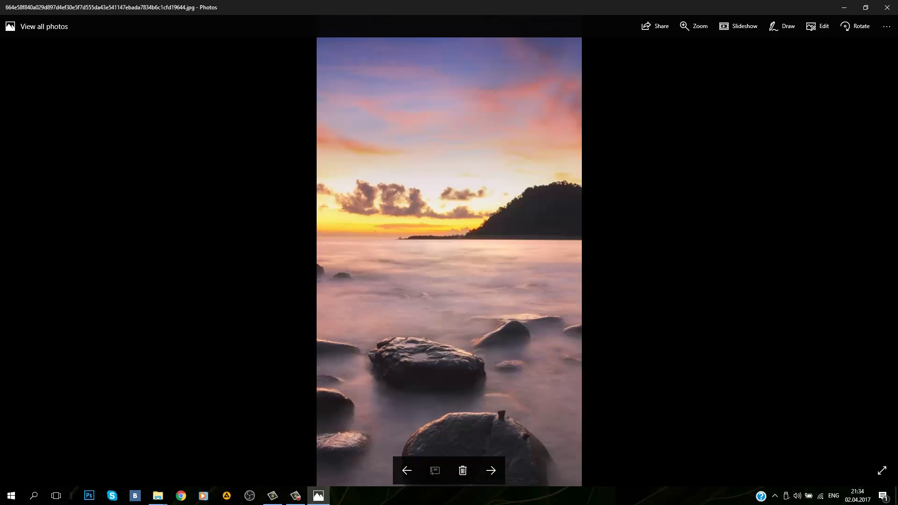
{"action": "key", "text": "Left"}
{"action": "key", "text": "Left"}
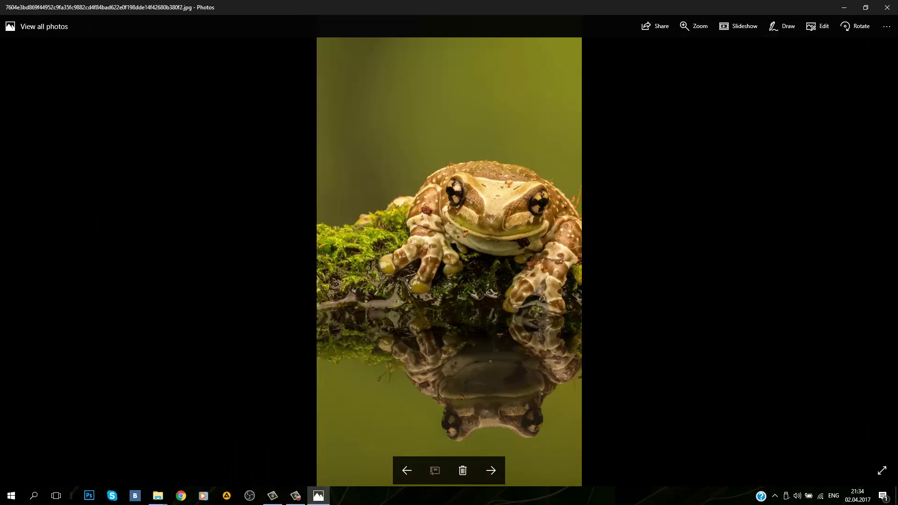
{"action": "key", "text": "Left"}
{"action": "key", "text": "Left"}
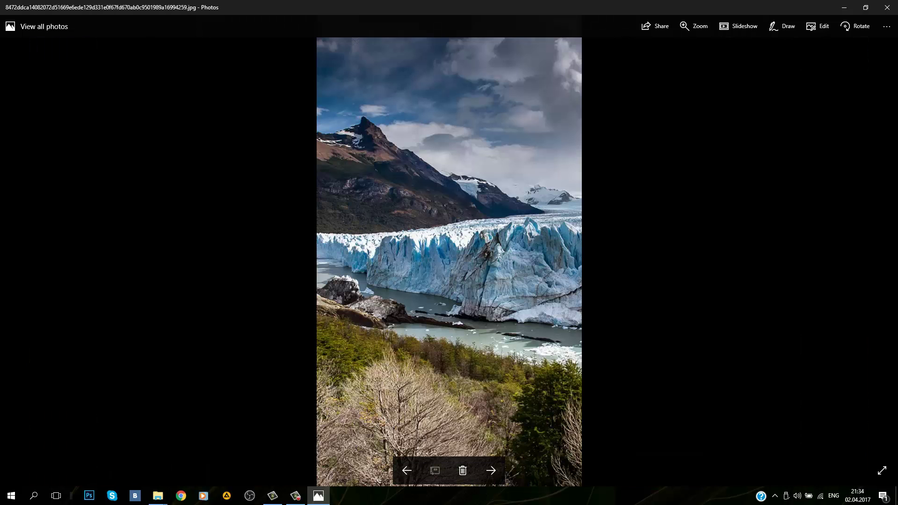
{"action": "key", "text": "Left"}
{"action": "key", "text": "Left"}
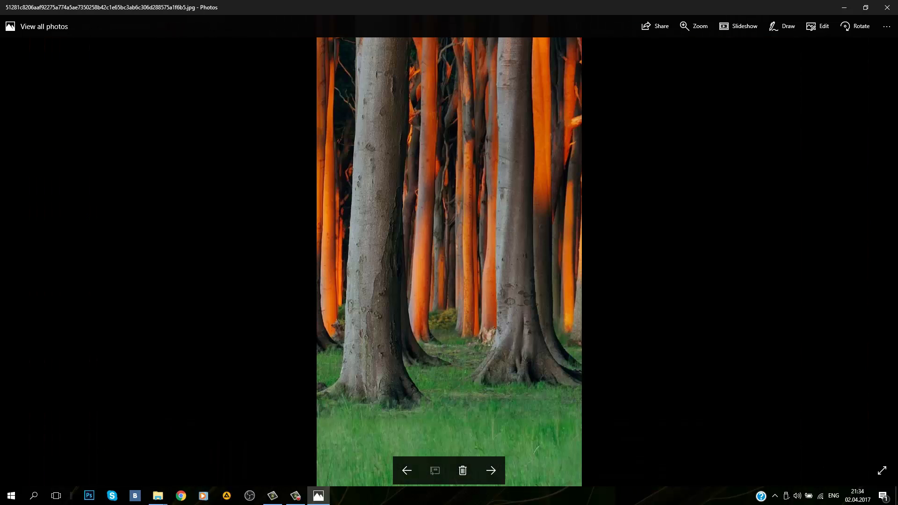
{"action": "key", "text": "Left"}
{"action": "key", "text": "Right"}
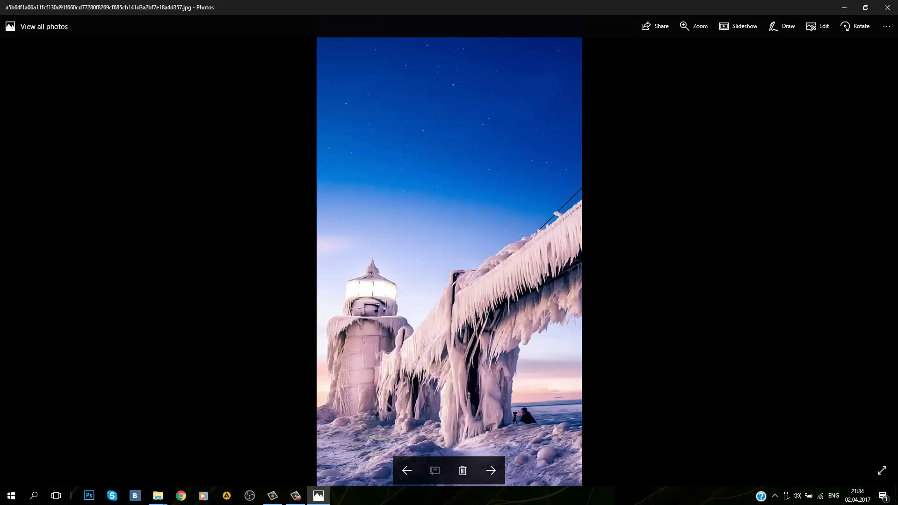
{"action": "key", "text": "Right"}
{"action": "key", "text": "Right"}
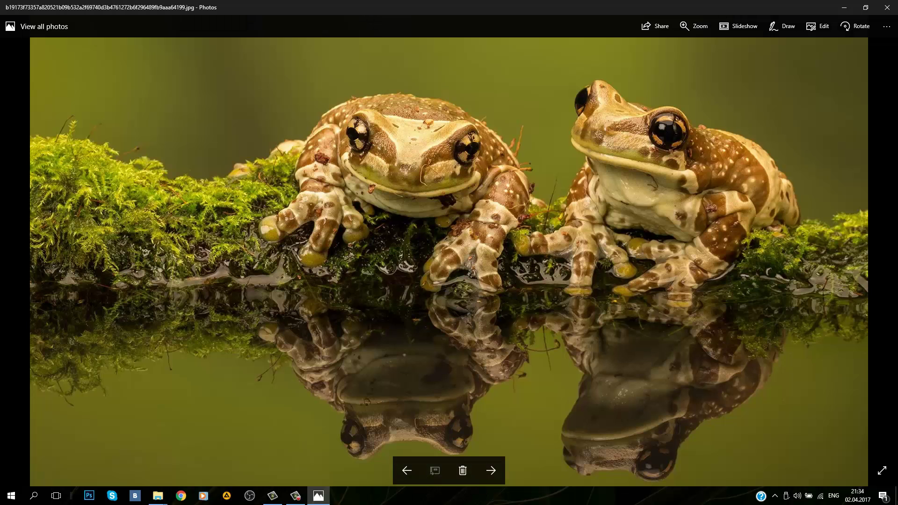
{"action": "key", "text": "Right"}
{"action": "key", "text": "Right"}
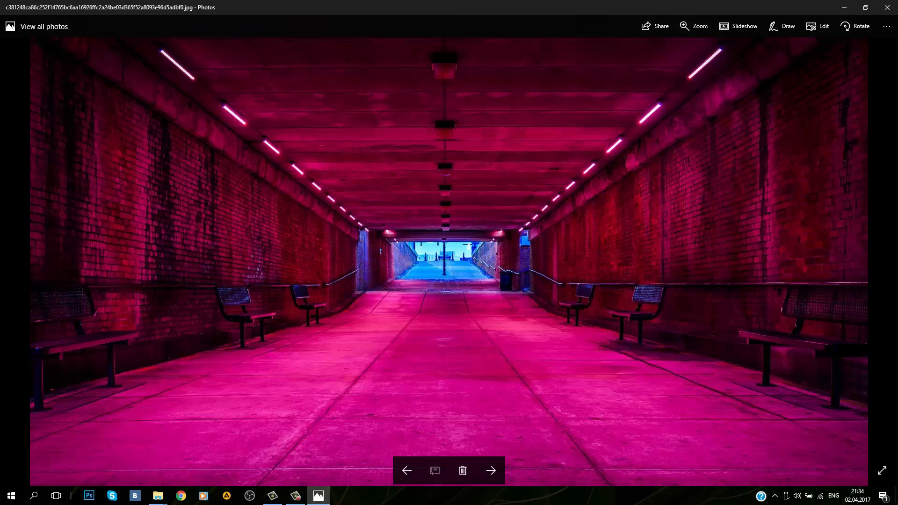
{"action": "key", "text": "Right"}
{"action": "key", "text": "Right"}
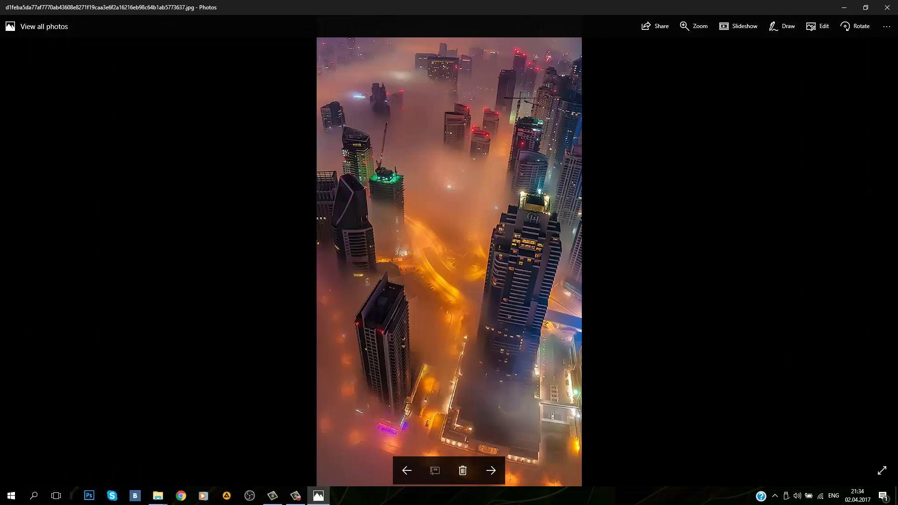
{"action": "key", "text": "Right"}
{"action": "key", "text": "Right"}
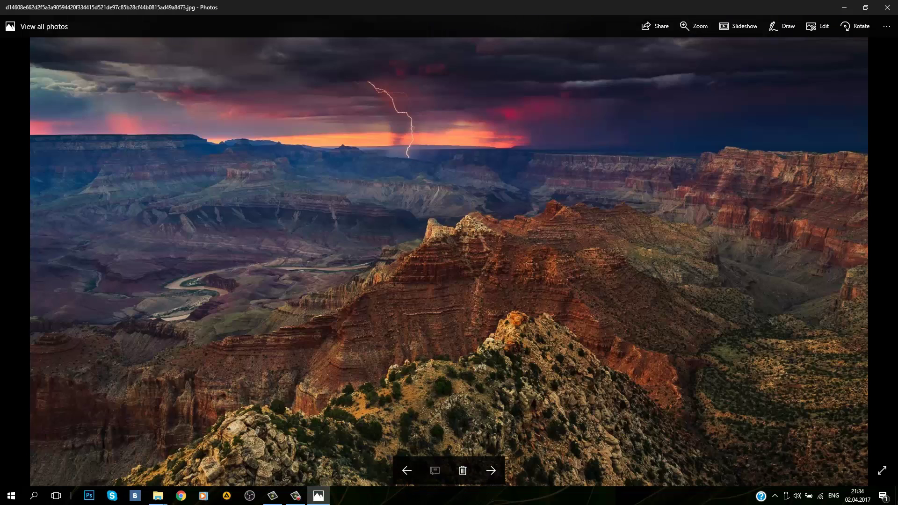
{"action": "key", "text": "Right"}
{"action": "key", "text": "Right"}
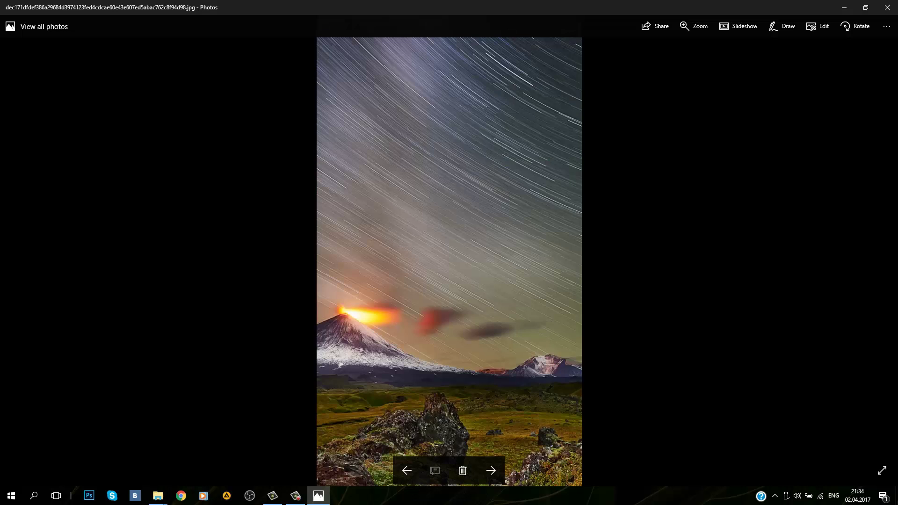
{"action": "key", "text": "Right"}
{"action": "key", "text": "Right"}
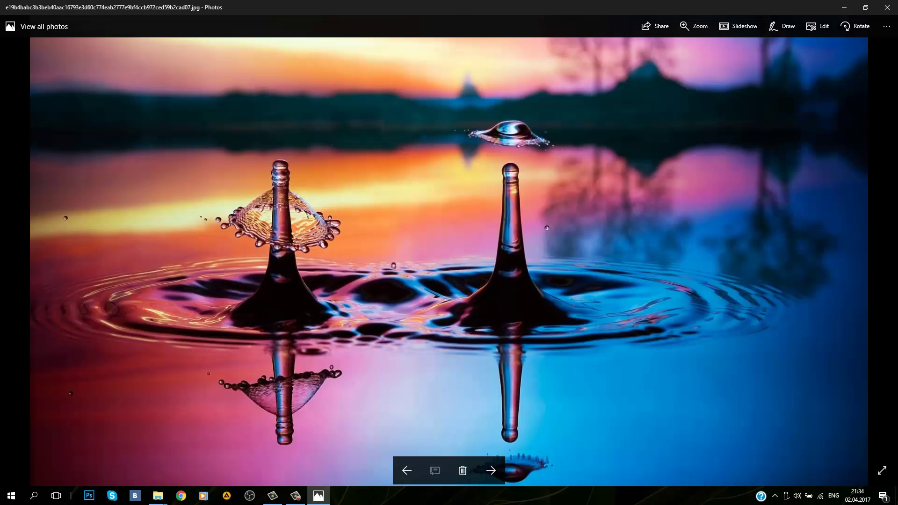
{"action": "key", "text": "Right"}
{"action": "key", "text": "Right"}
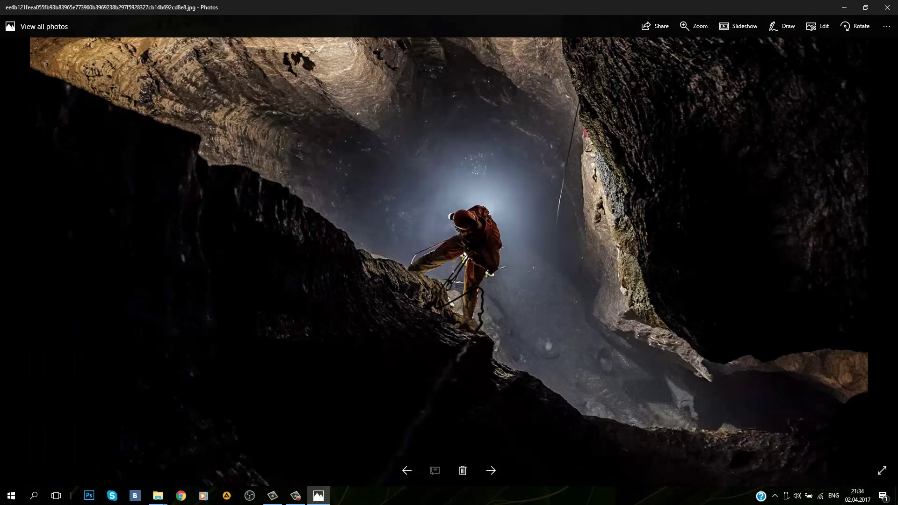
{"action": "key", "text": "Right"}
{"action": "key", "text": "Right"}
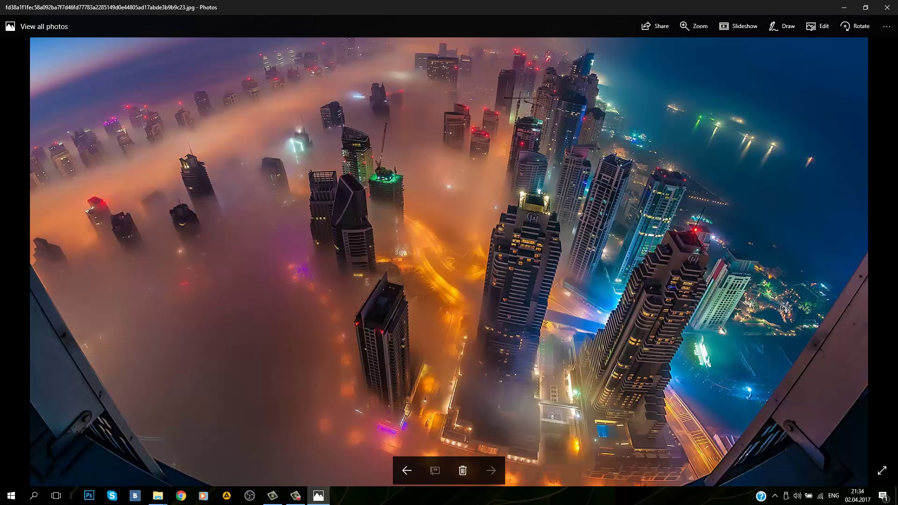
{"action": "key", "text": "alt+F4"}
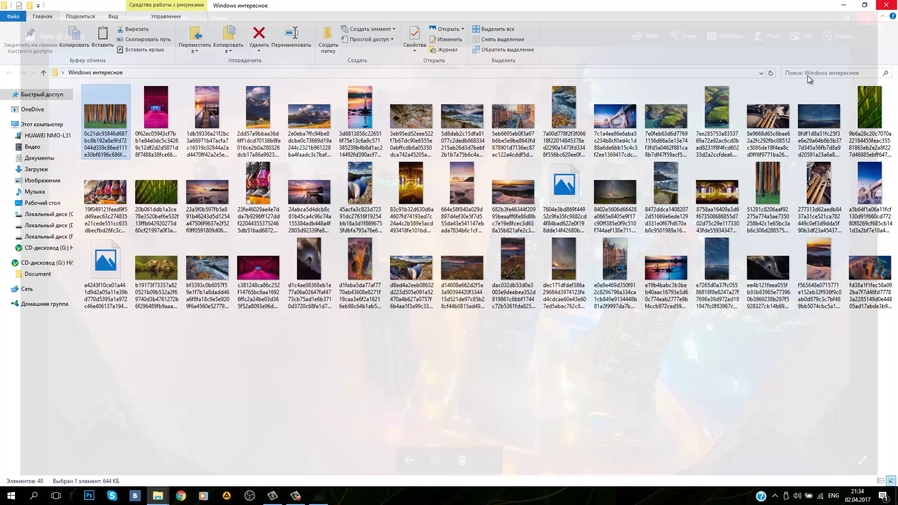